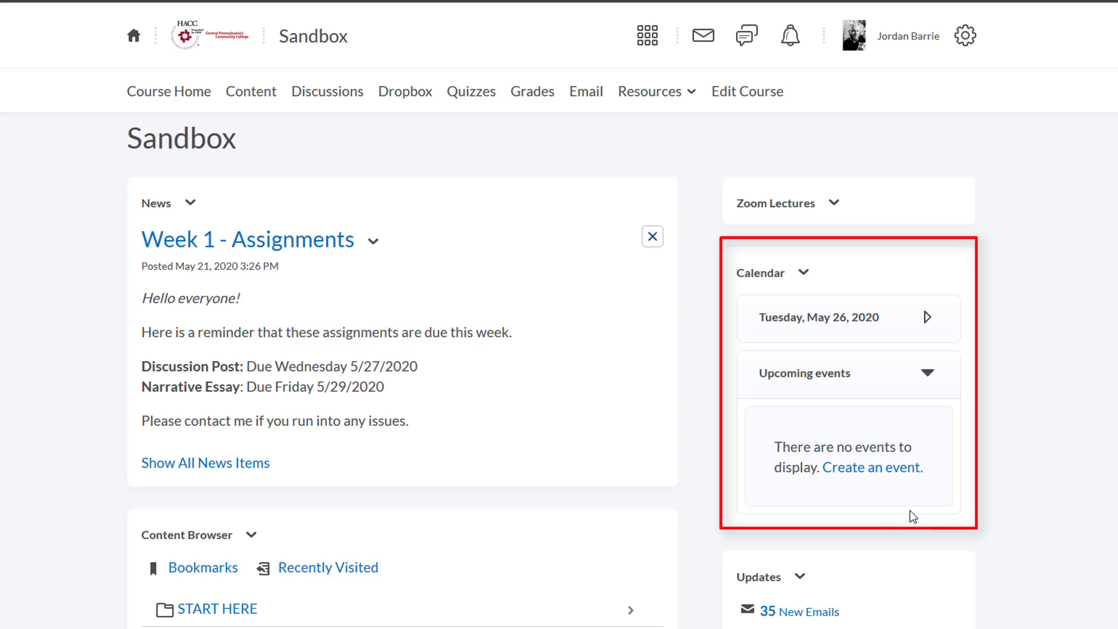
left_click(884, 475)
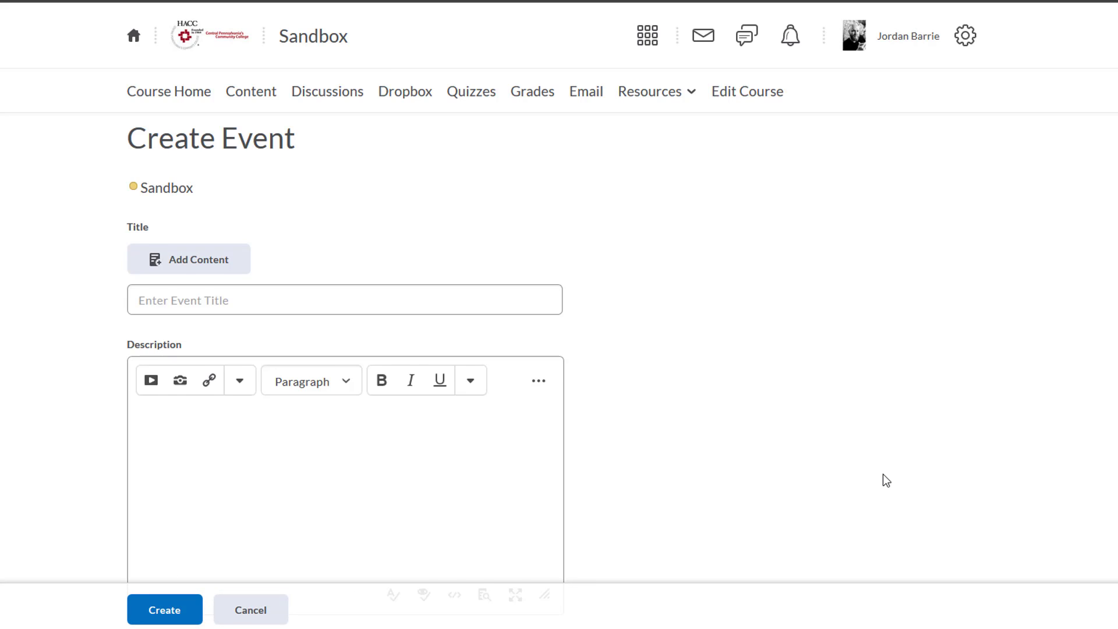
scroll(883, 473, "down", 1)
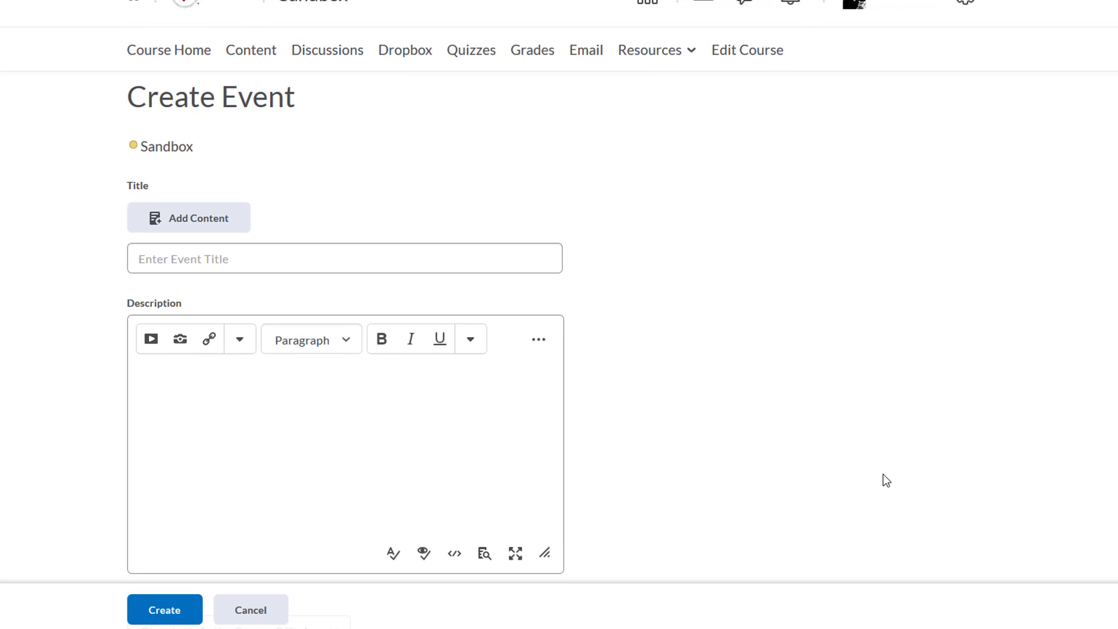
scroll(883, 474, "down", 1)
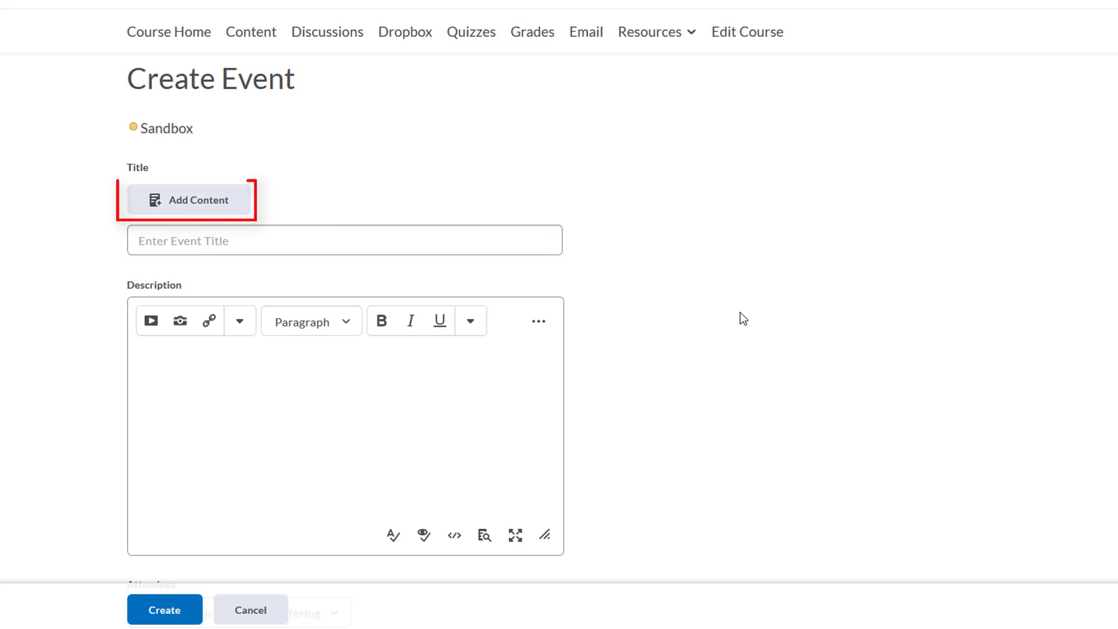
left_click(518, 240)
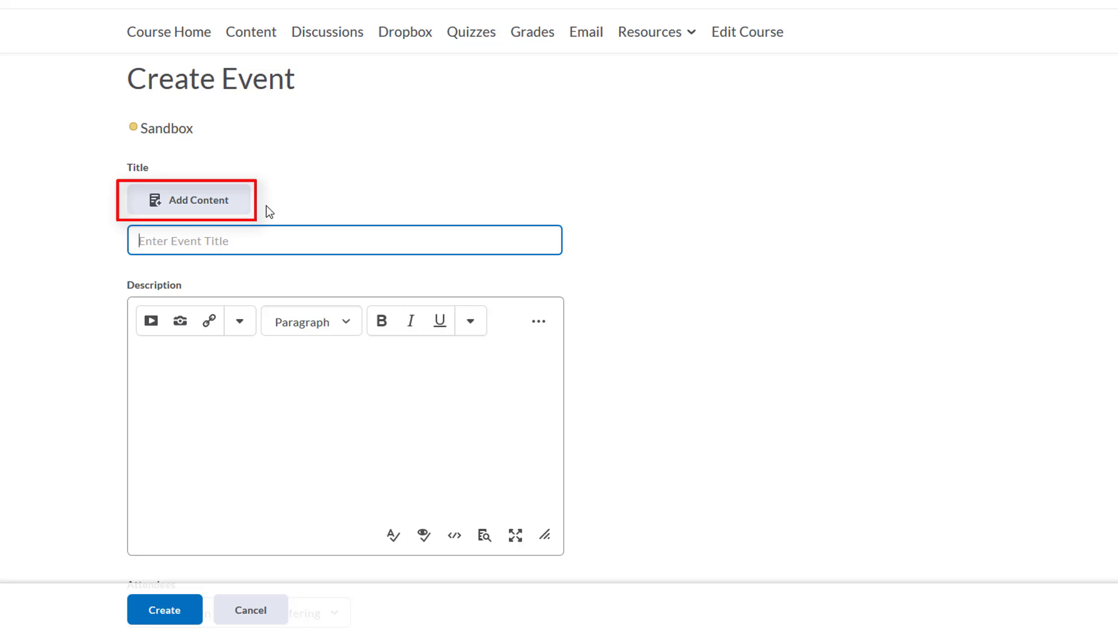
Link the event title to the Week 1 Content reading '[READ] The Science of Structure'.
left_click(245, 212)
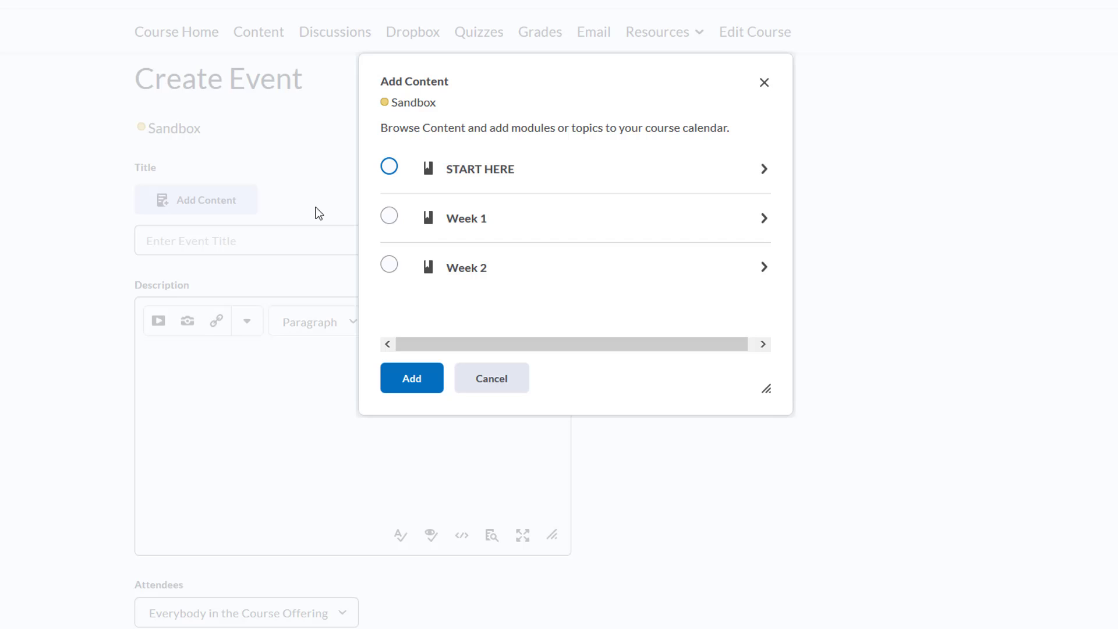
left_click(470, 236)
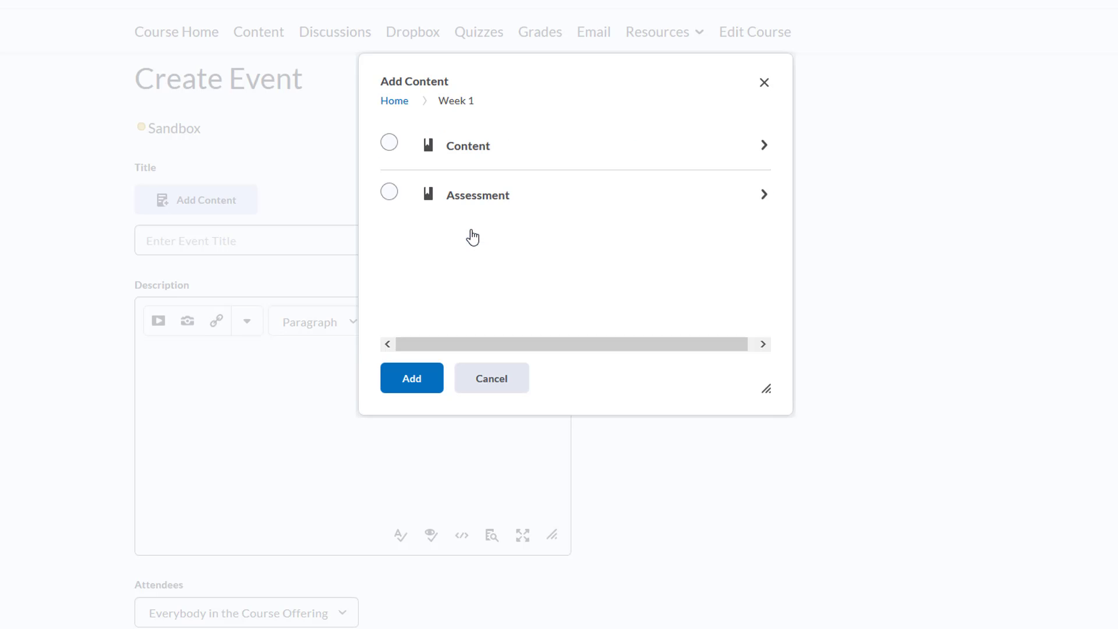
left_click(475, 151)
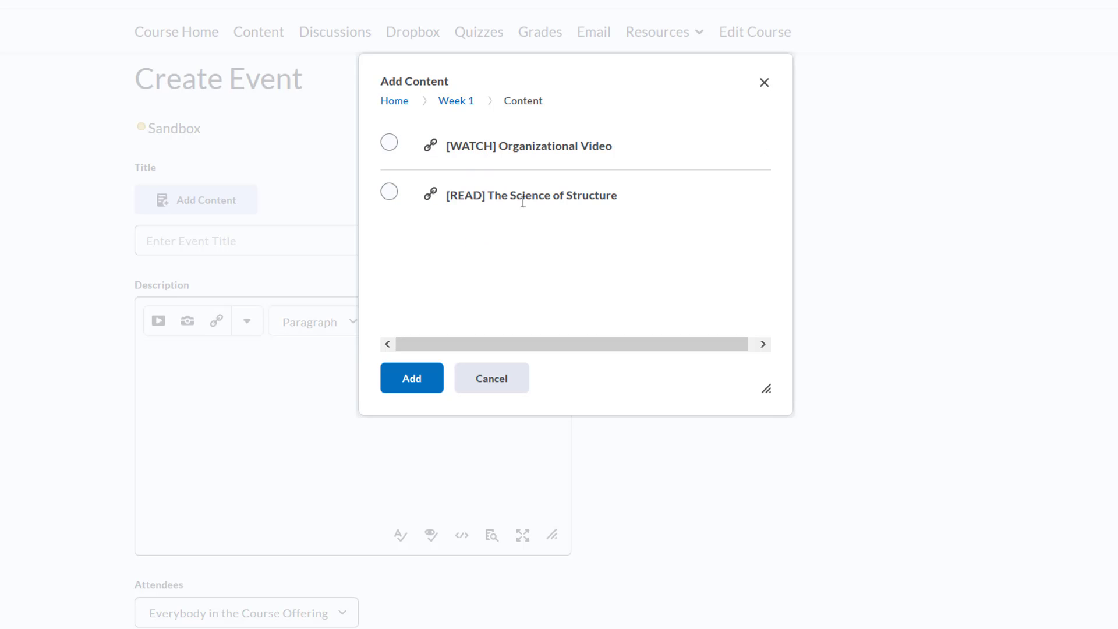
left_click(389, 194)
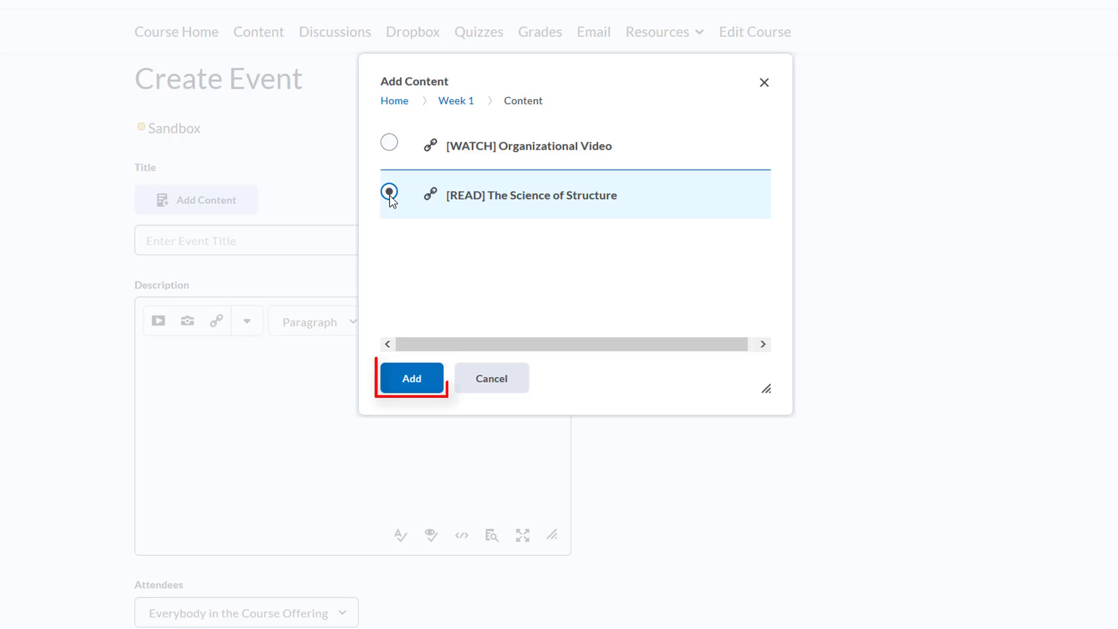
left_click(431, 393)
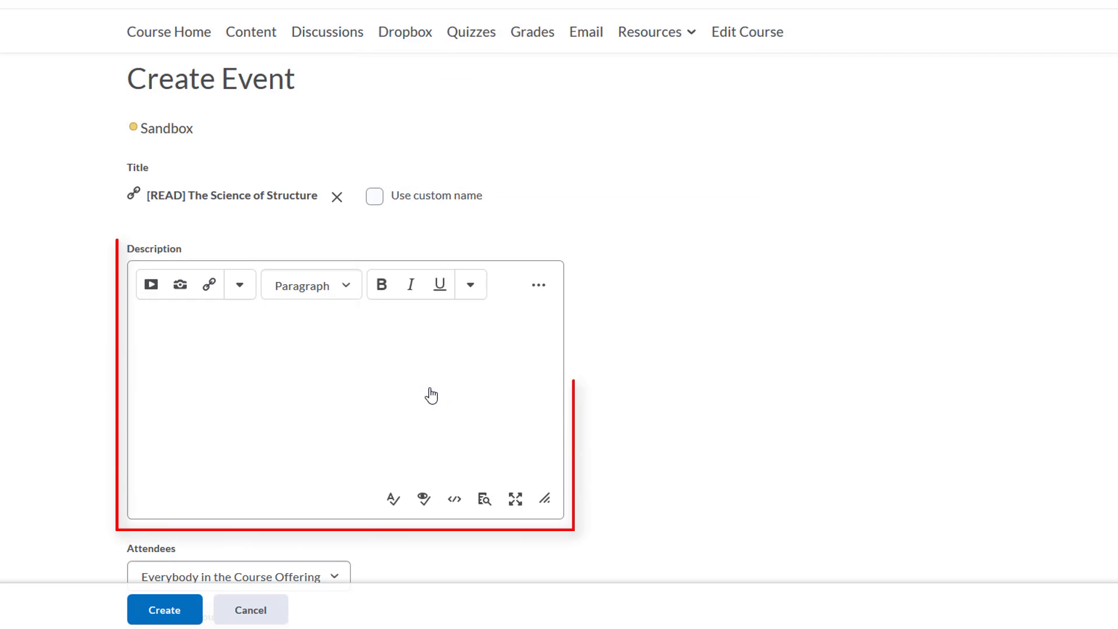
Enter 'Description' as the event description.
left_click(431, 394)
type("Description")
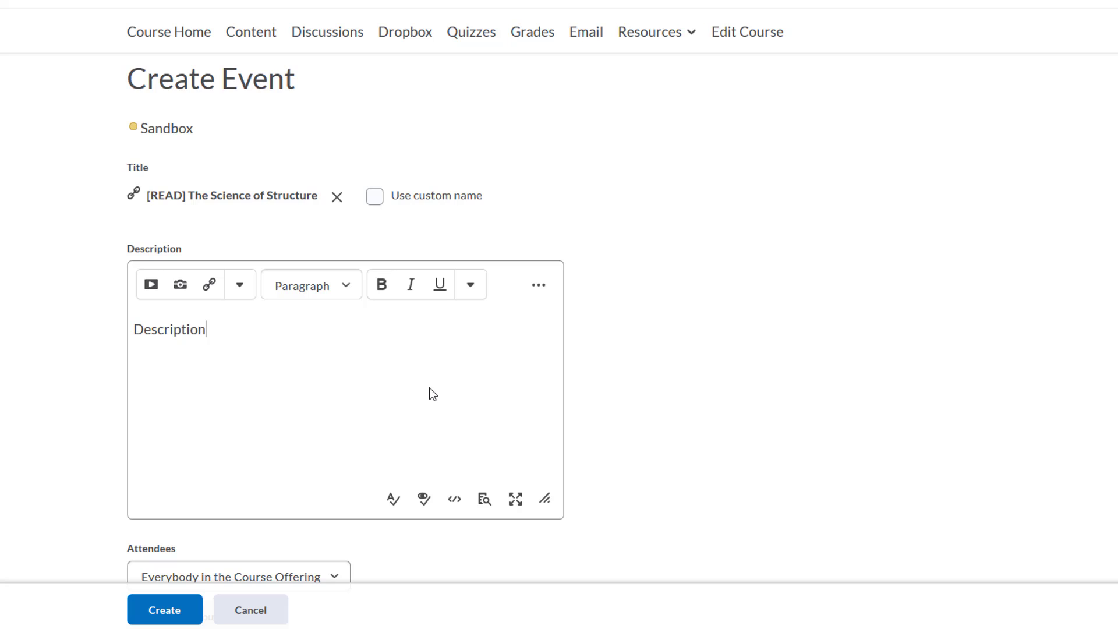
scroll(431, 394, "down", 1)
scroll(431, 394, "down", 3)
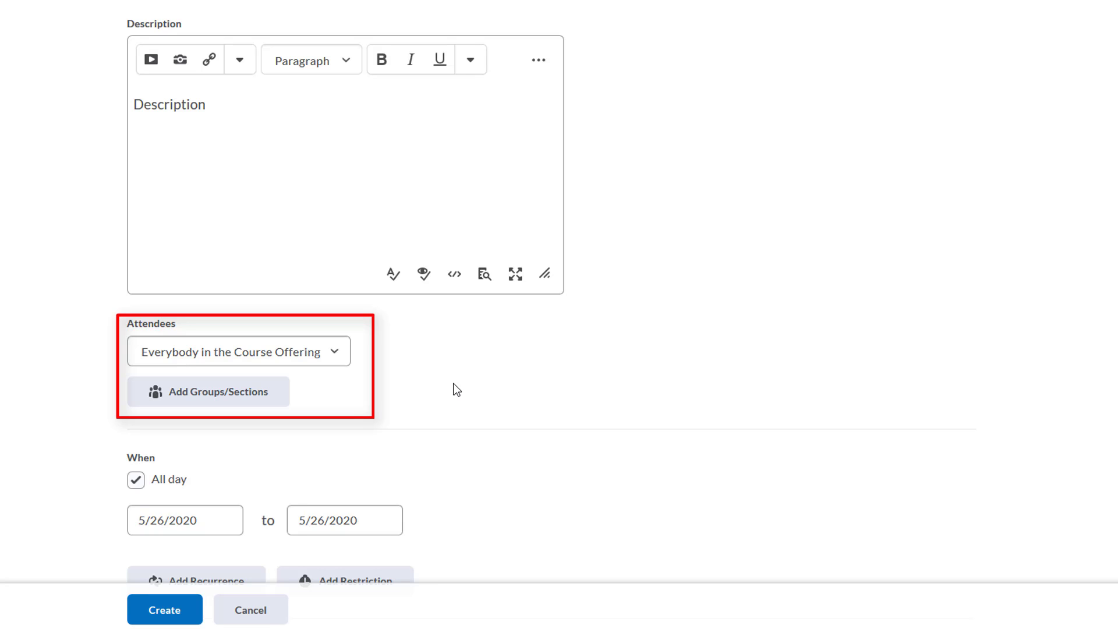
Keep the attendees set to Everybody in the Course Offering.
left_click(340, 357)
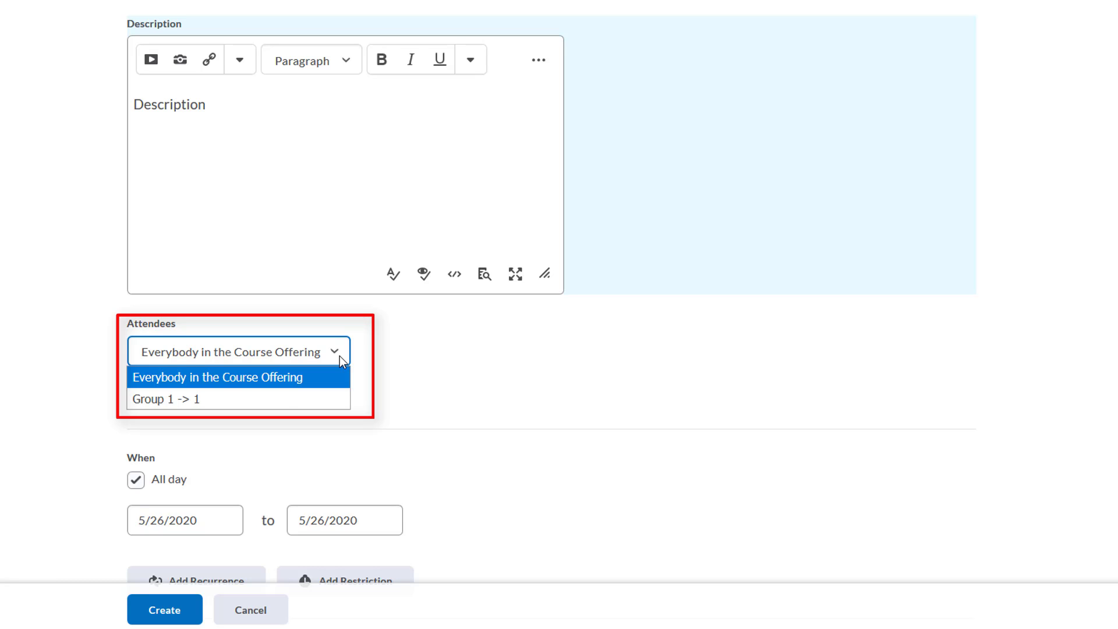
left_click(340, 355)
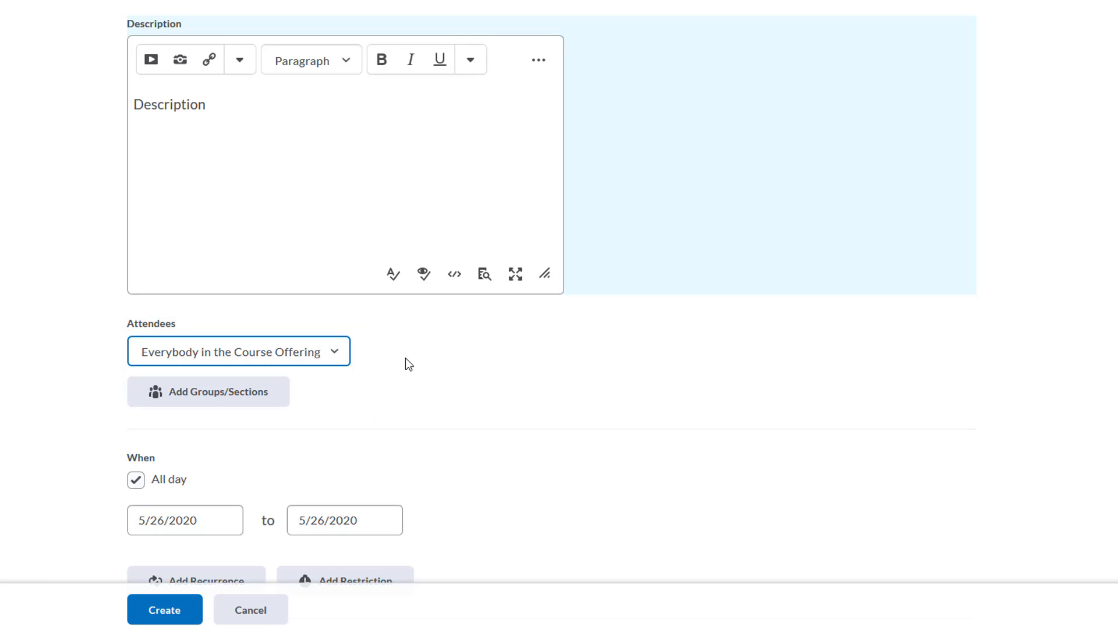
scroll(406, 358, "down", 1)
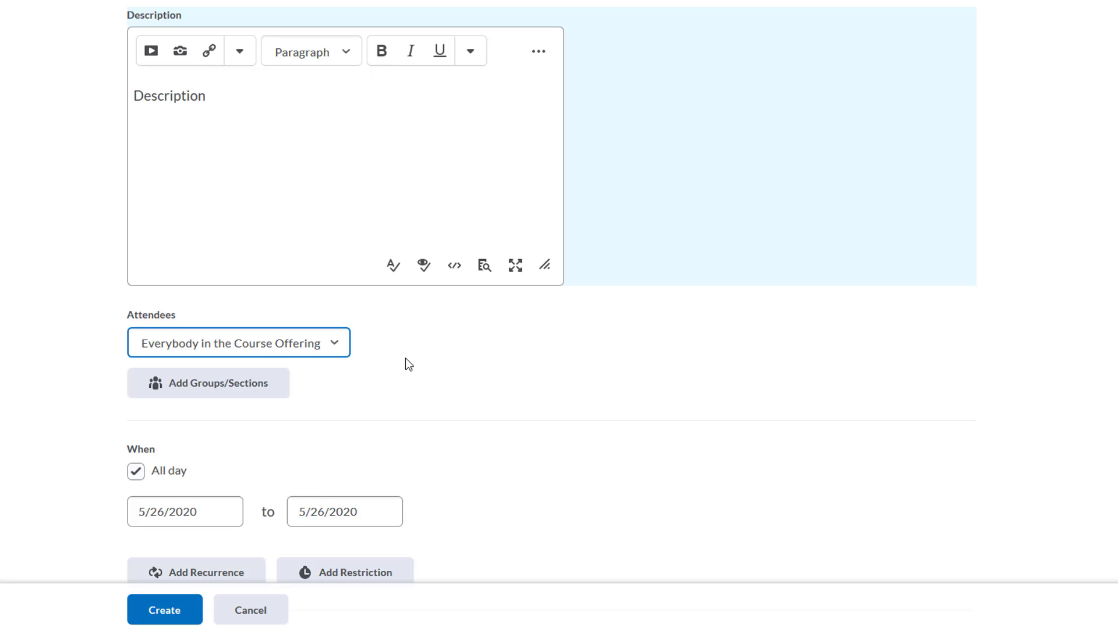
scroll(406, 357, "down", 2)
scroll(408, 364, "down", 3)
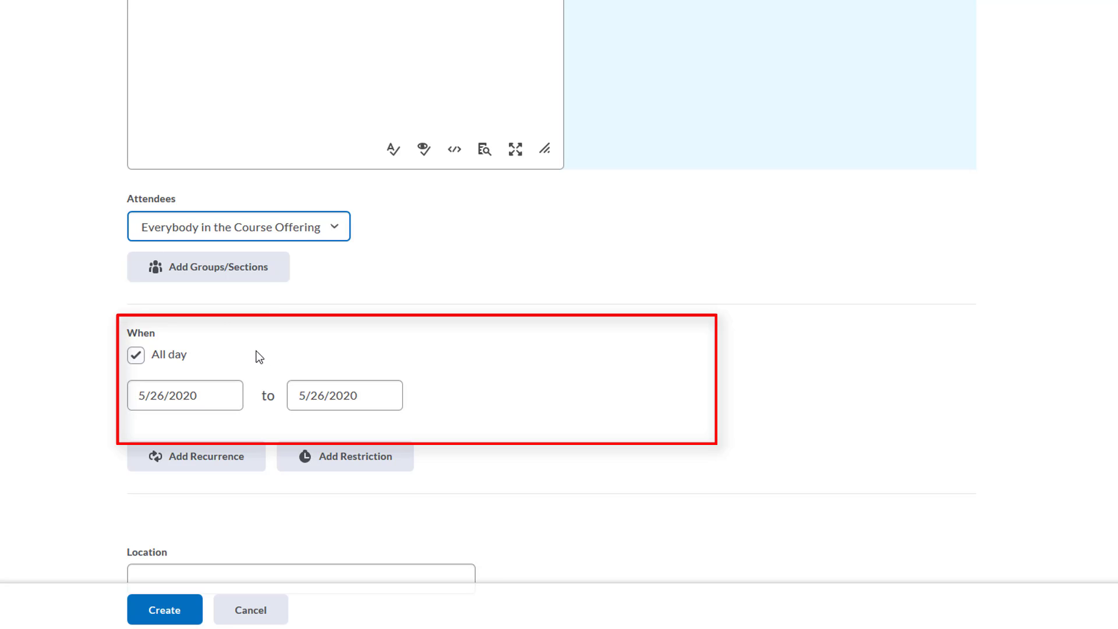
Keep the event all-day on 5/26/2020 and enter 1 as the repeat interval in days.
left_click(136, 357)
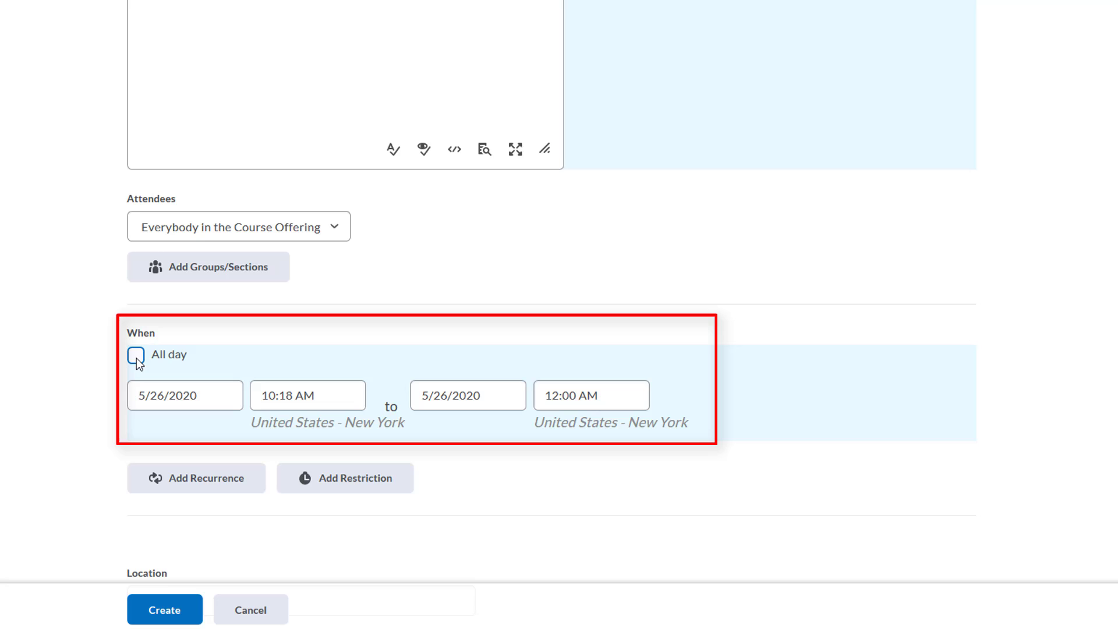
left_click(141, 397)
left_click(166, 362)
left_click(138, 355)
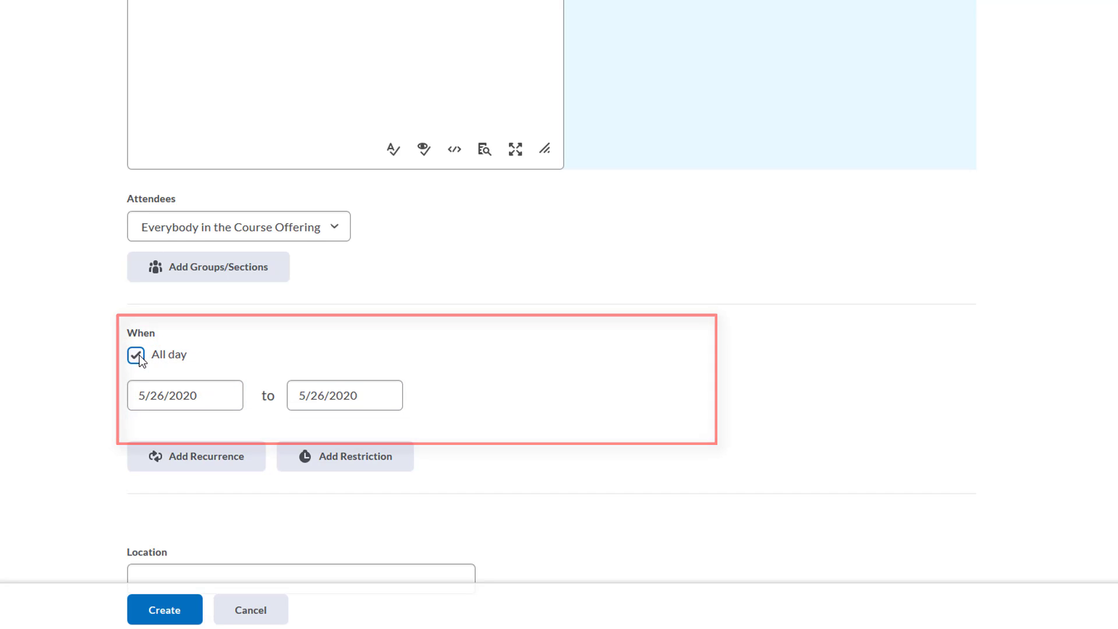
left_click(259, 472)
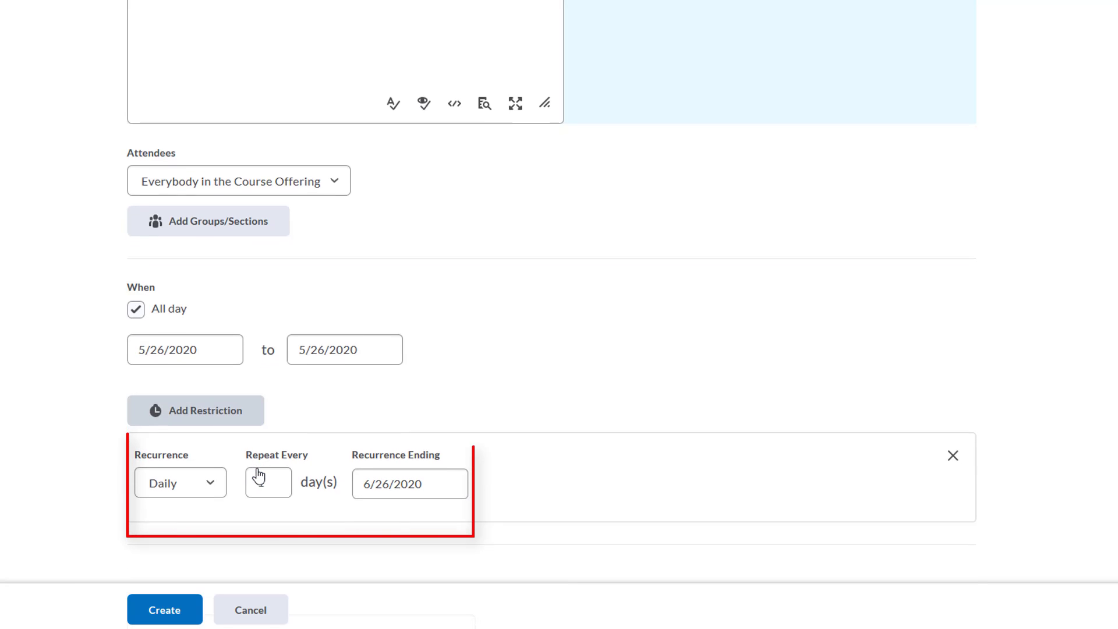
left_click(259, 474)
type("1")
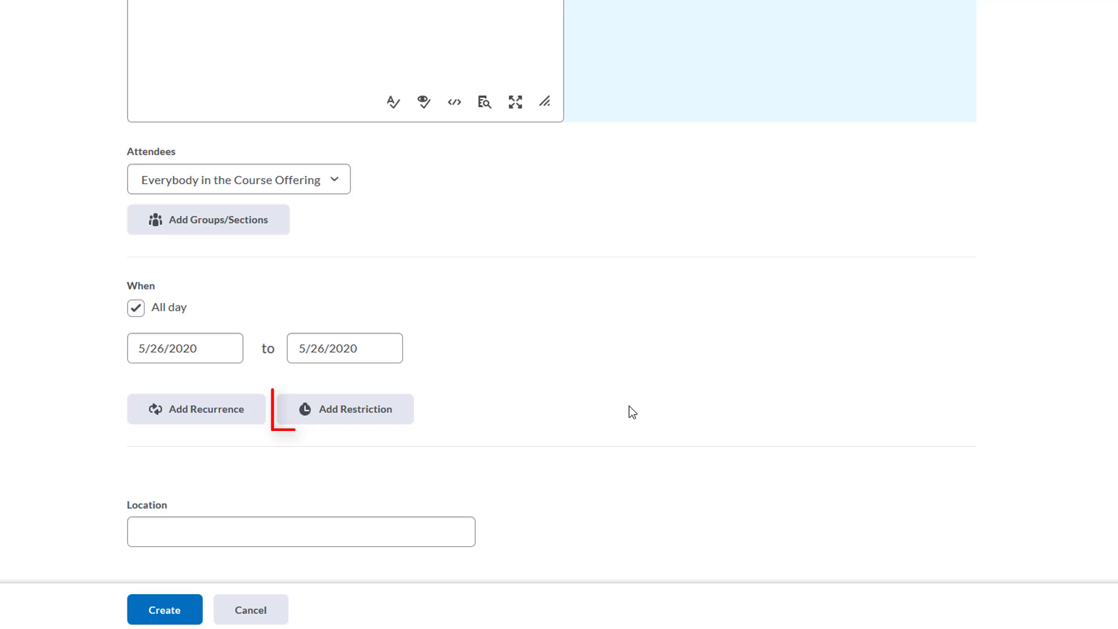
Make the event hidden until 7 days before it starts.
left_click(336, 415)
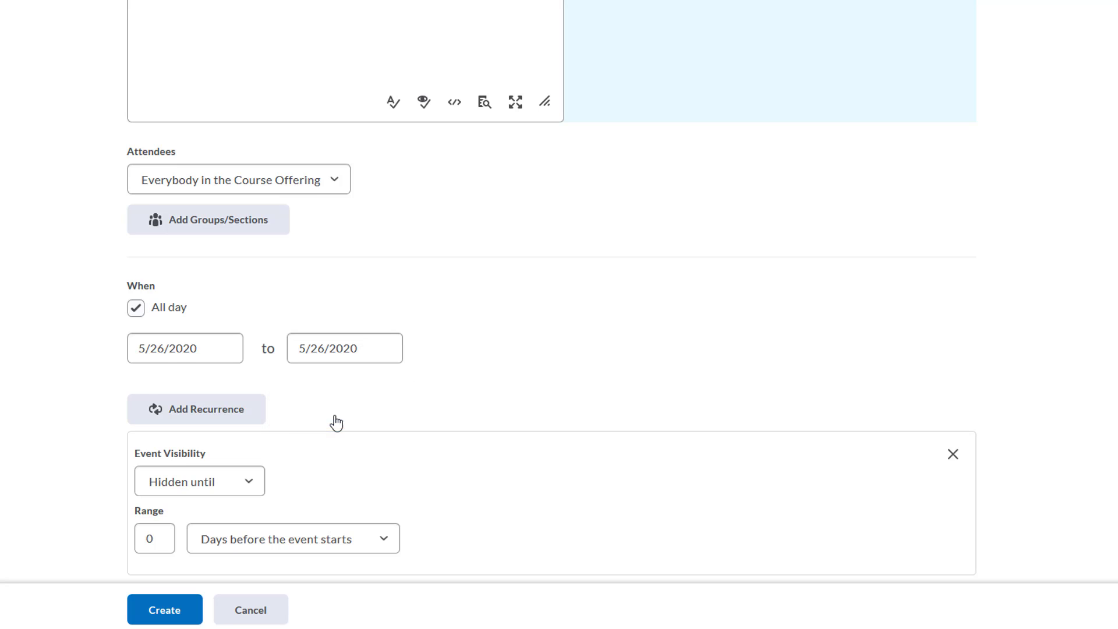
scroll(334, 422, "down", 2)
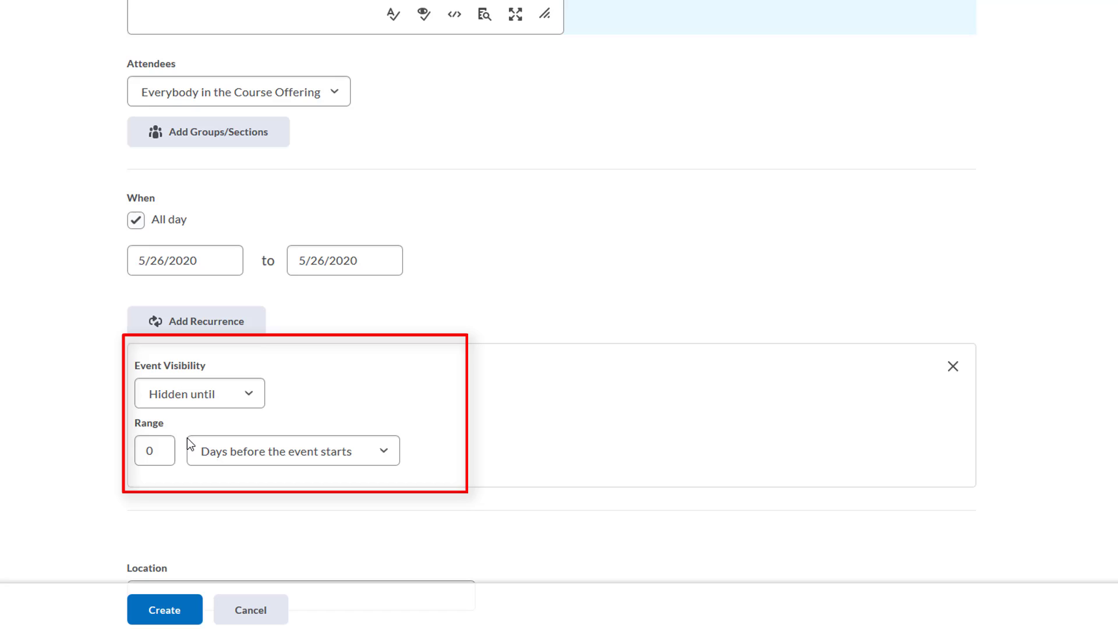
double_click(162, 453)
type("7")
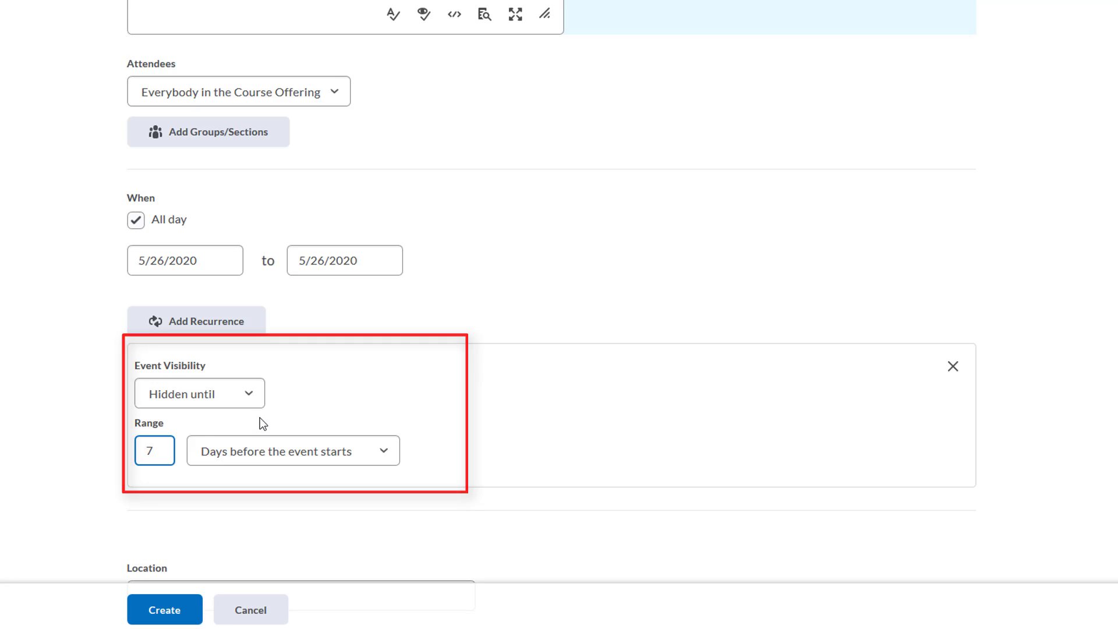
left_click(1035, 445)
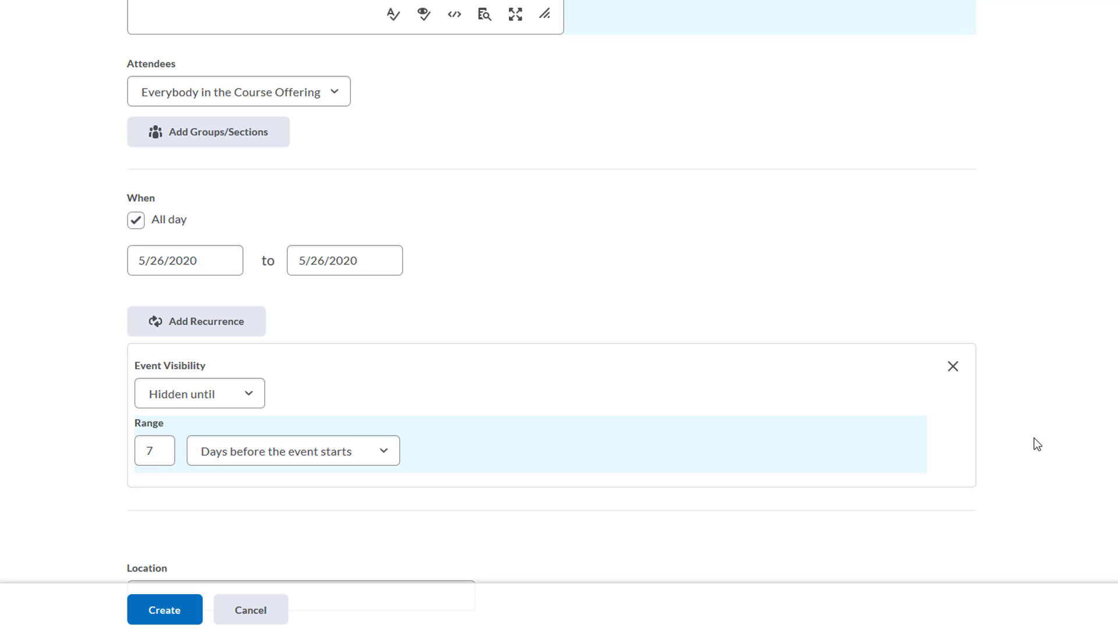
Paste the camping checklist web link as the event location.
scroll(1036, 444, "down", 1)
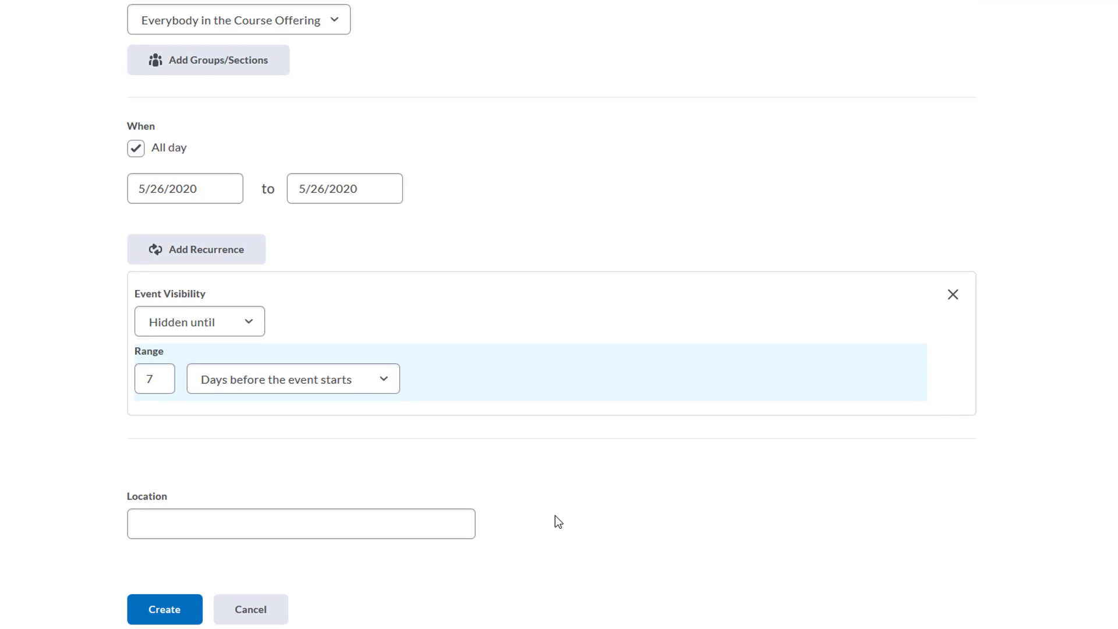
left_click(464, 521)
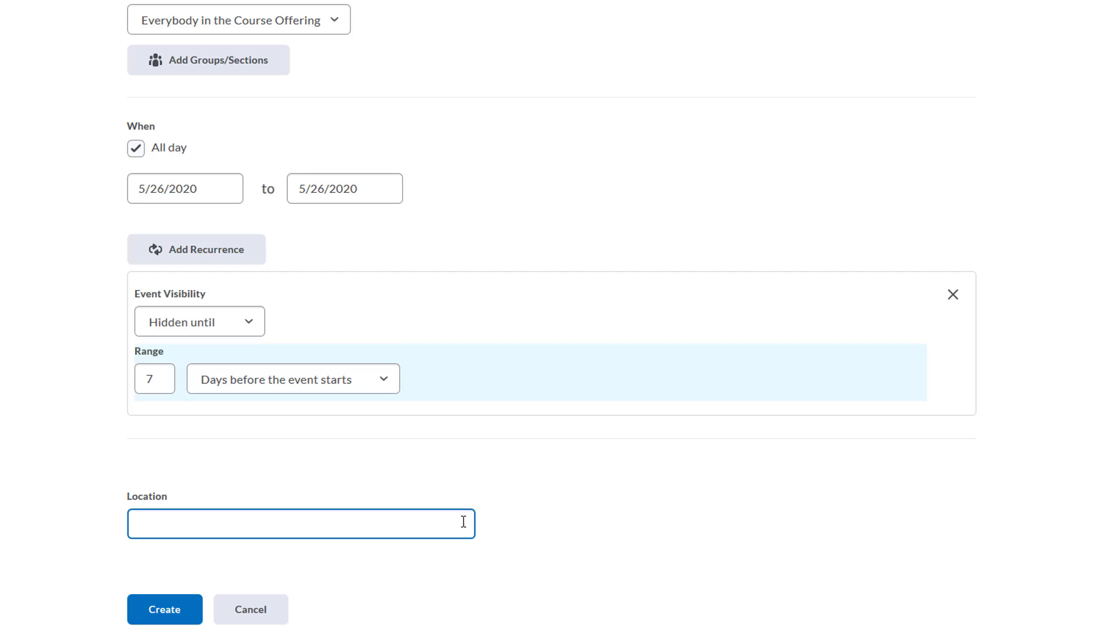
key("ctrl+v")
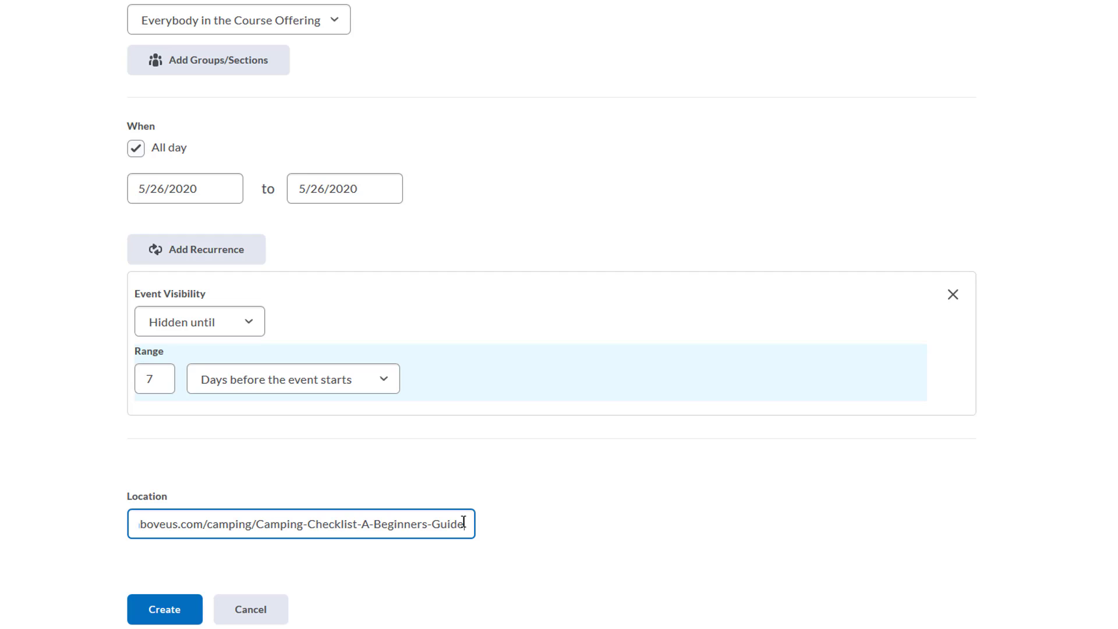
Save the new calendar event for May 26, 2020, hidden until May 19.
left_click(174, 614)
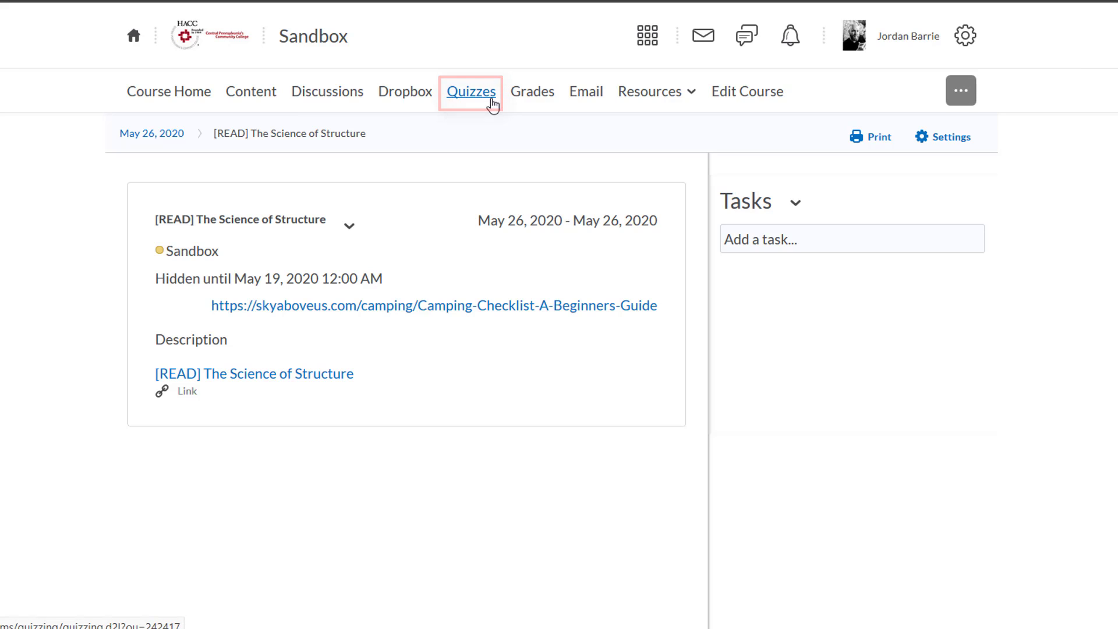
Edit Quiz1-Narratives from the Quizzes page and view its Restrictions tab.
left_click(492, 104)
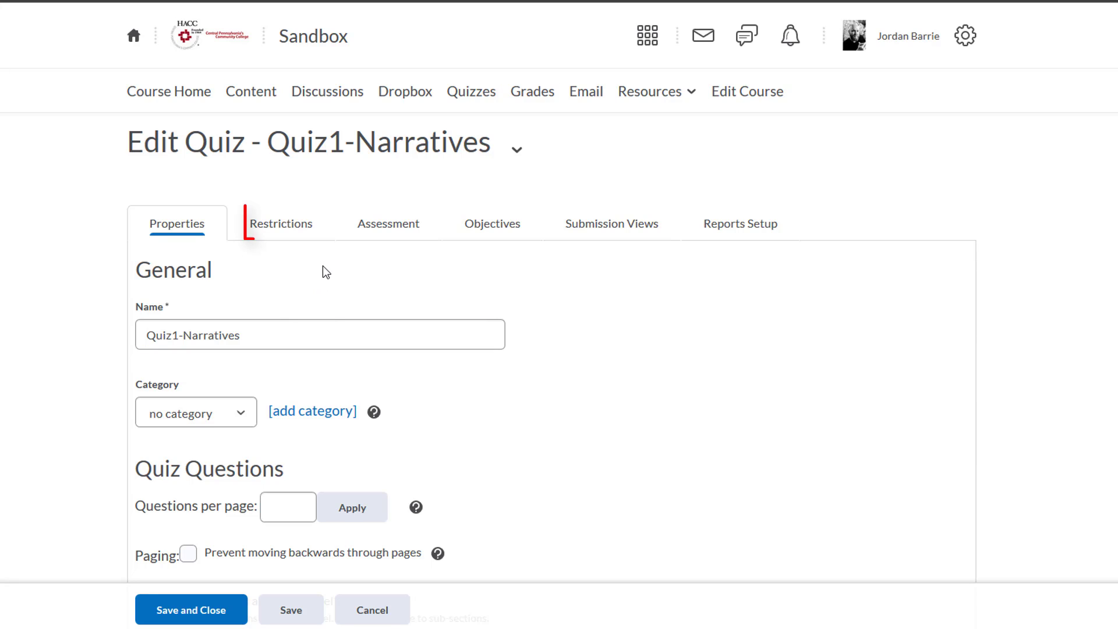
left_click(282, 223)
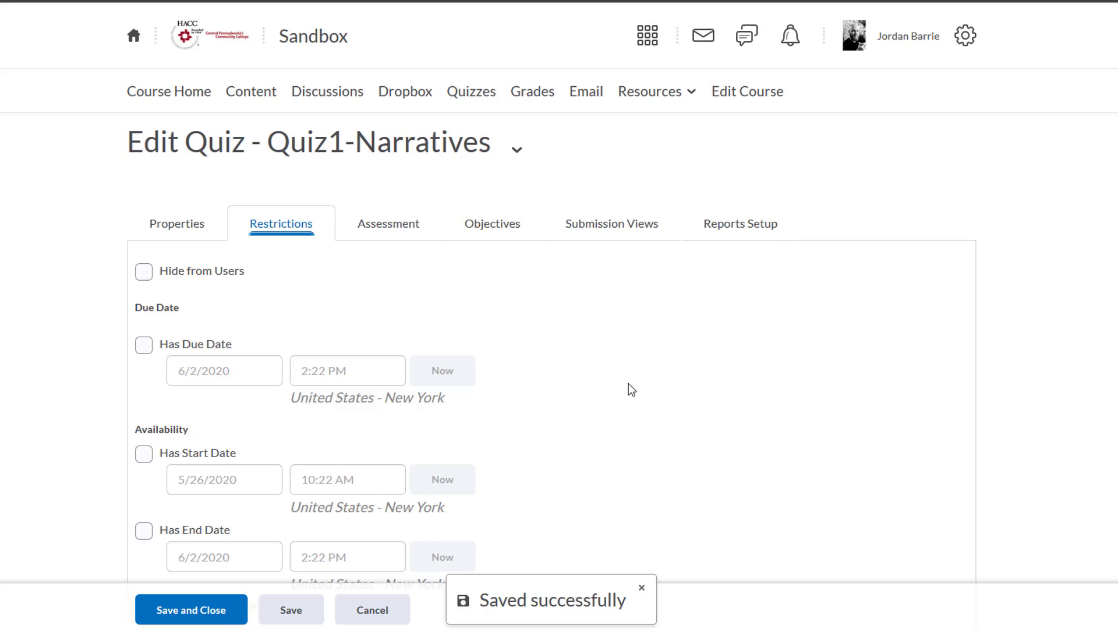
Give Quiz1-Narratives a due date of May 27, 2020 at 11:30 PM.
scroll(628, 384, "down", 2)
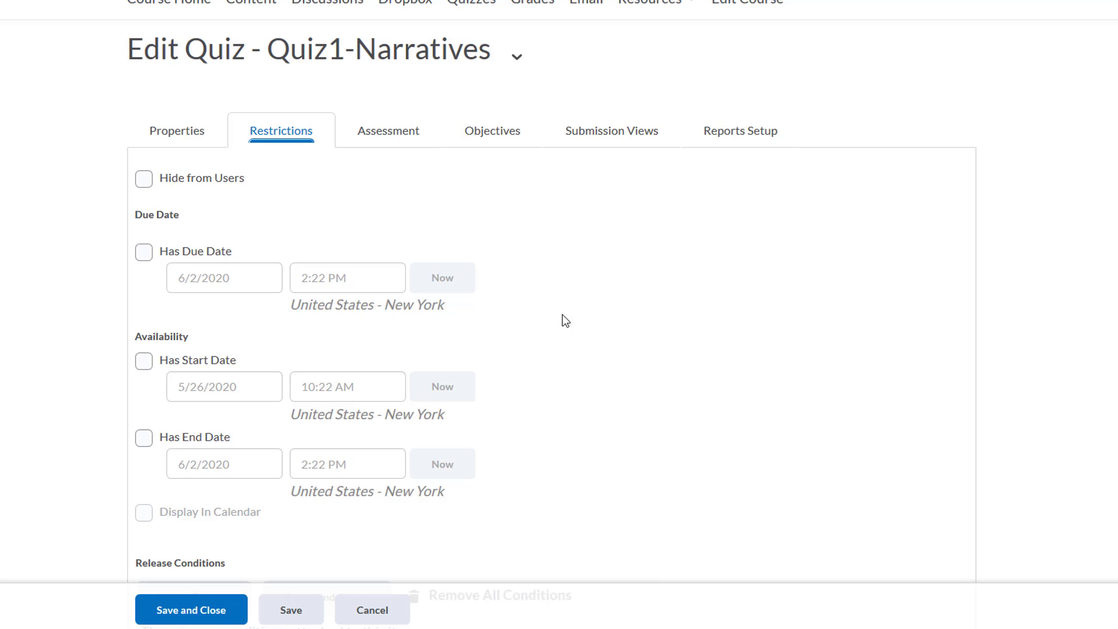
left_click(143, 253)
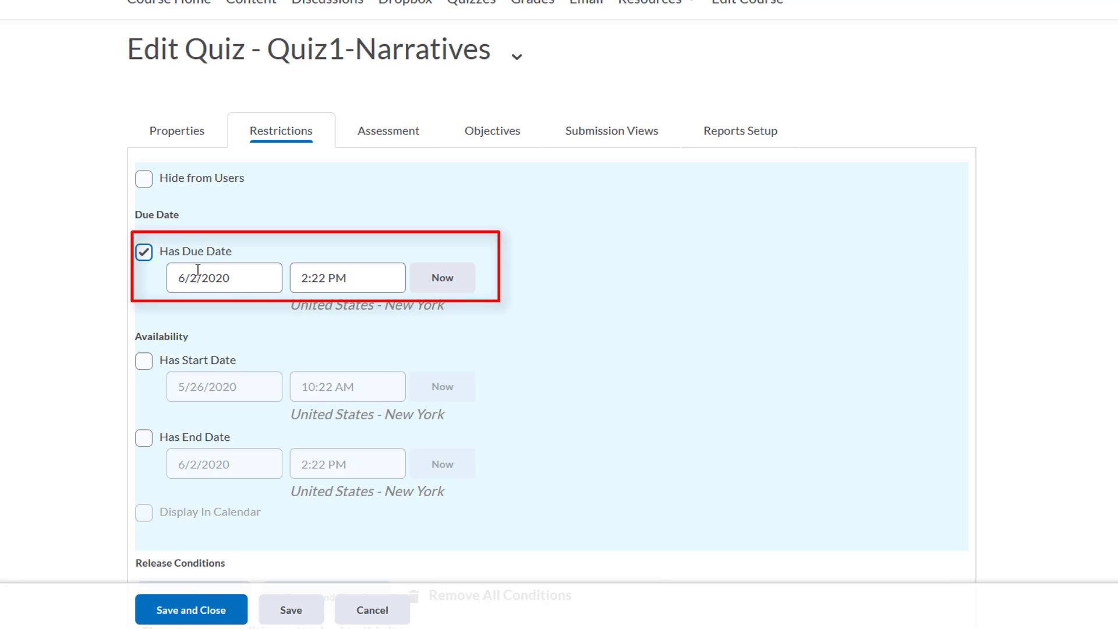
left_click(249, 283)
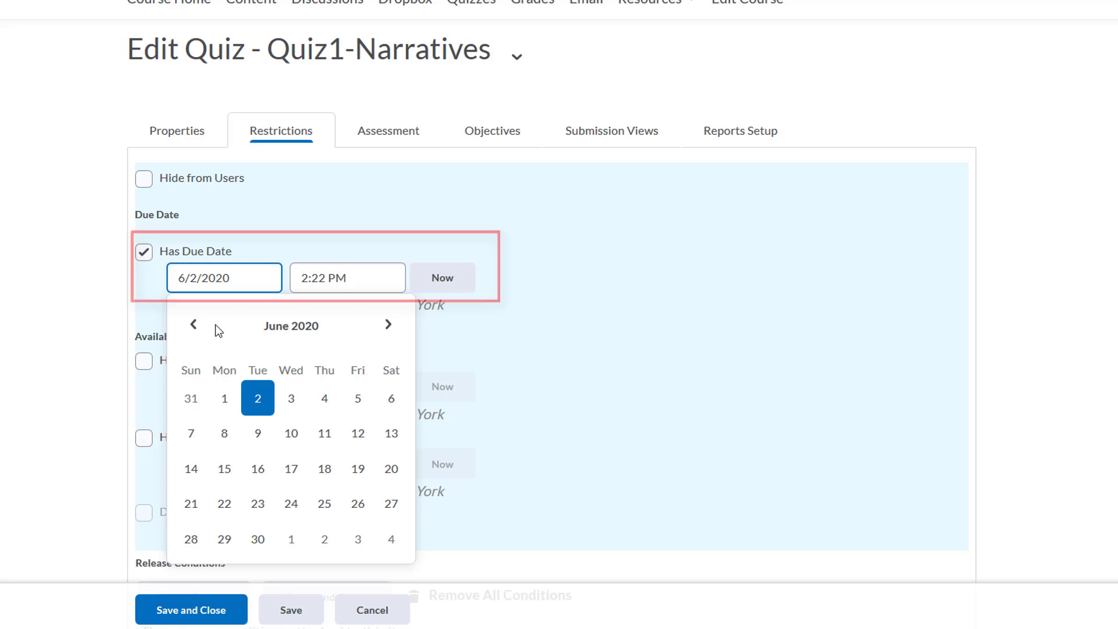
left_click(193, 324)
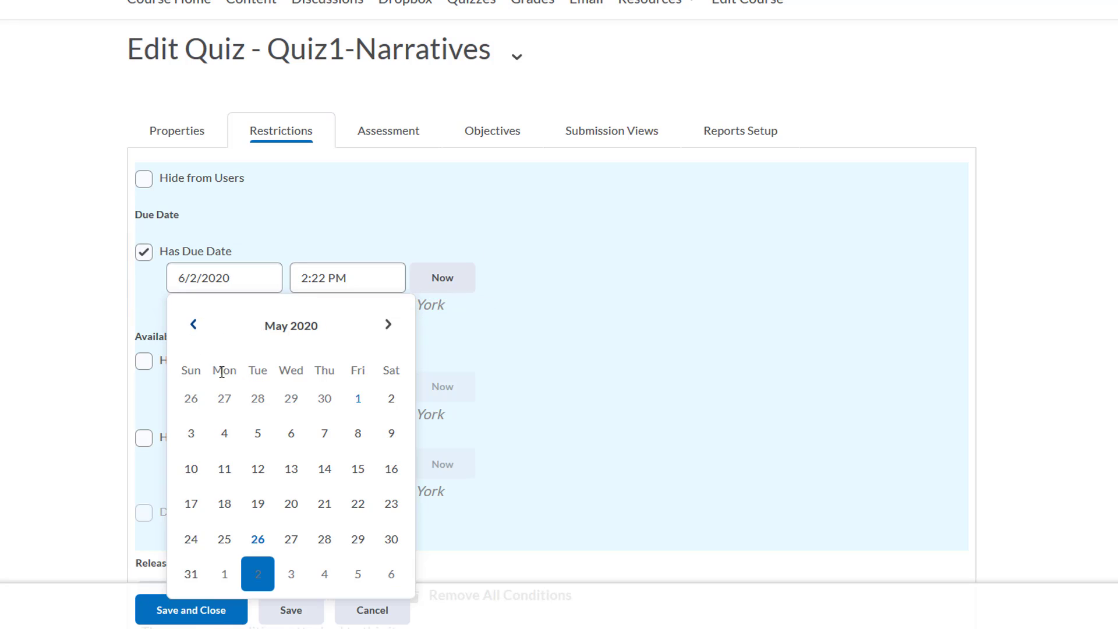
left_click(291, 540)
left_click(375, 279)
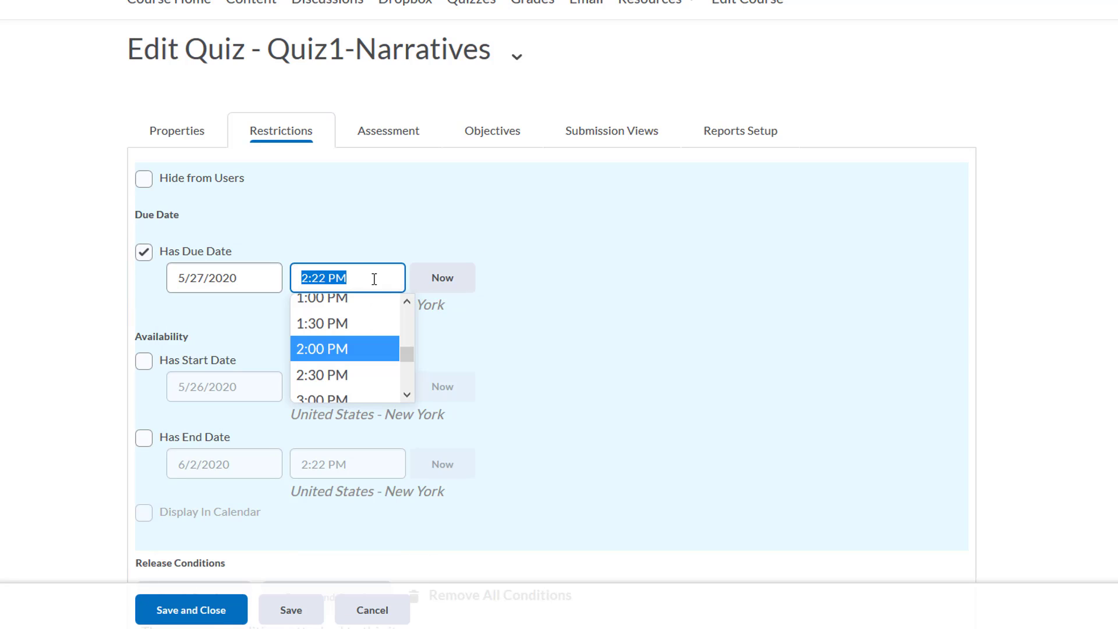
type("11:30 PM")
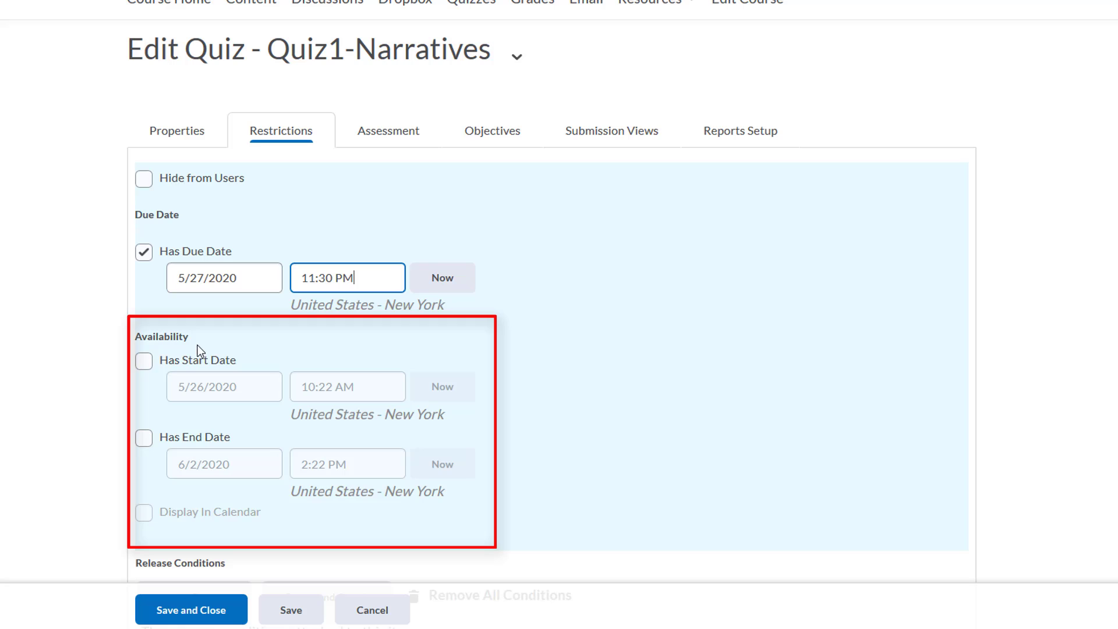
Set the quiz start date to now (5/26/2020 10:23 AM) and display it in the calendar.
left_click(149, 362)
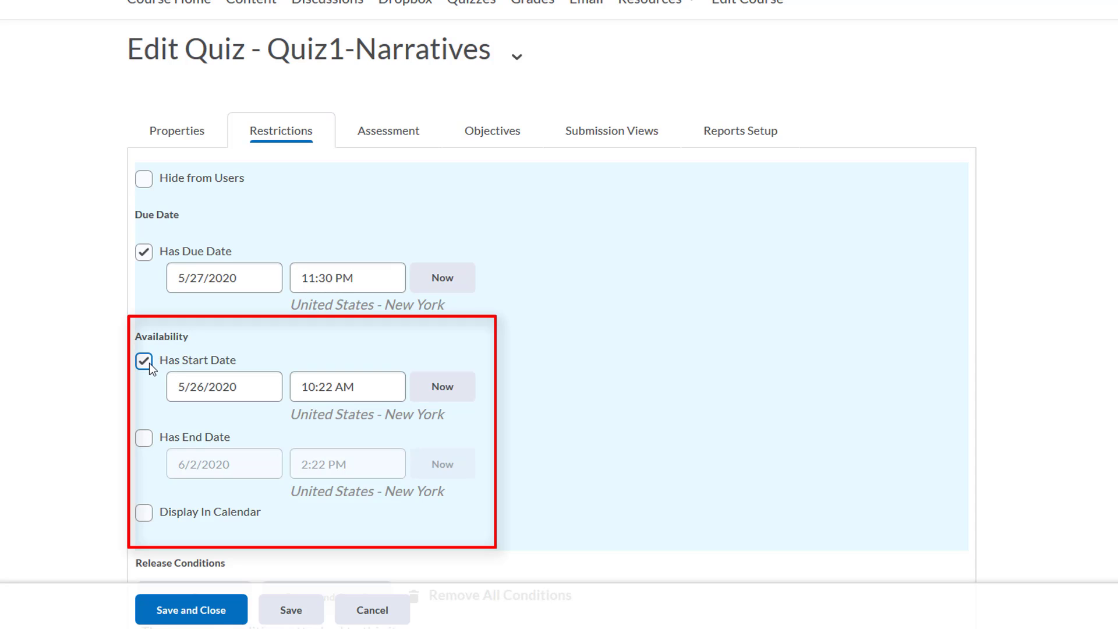
left_click(460, 397)
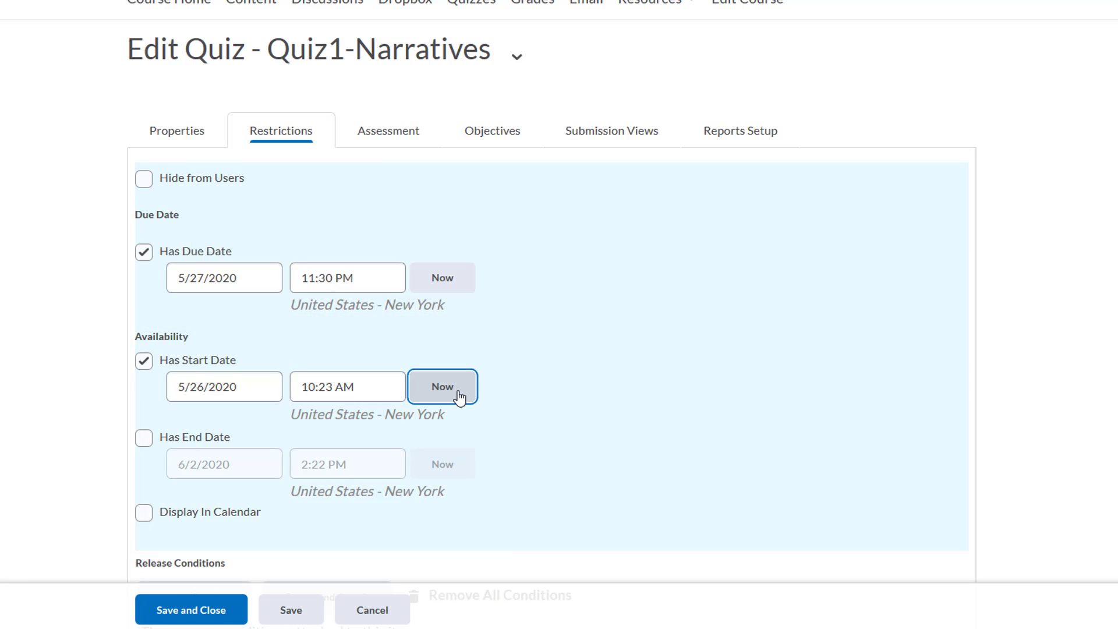
scroll(460, 397, "down", 1)
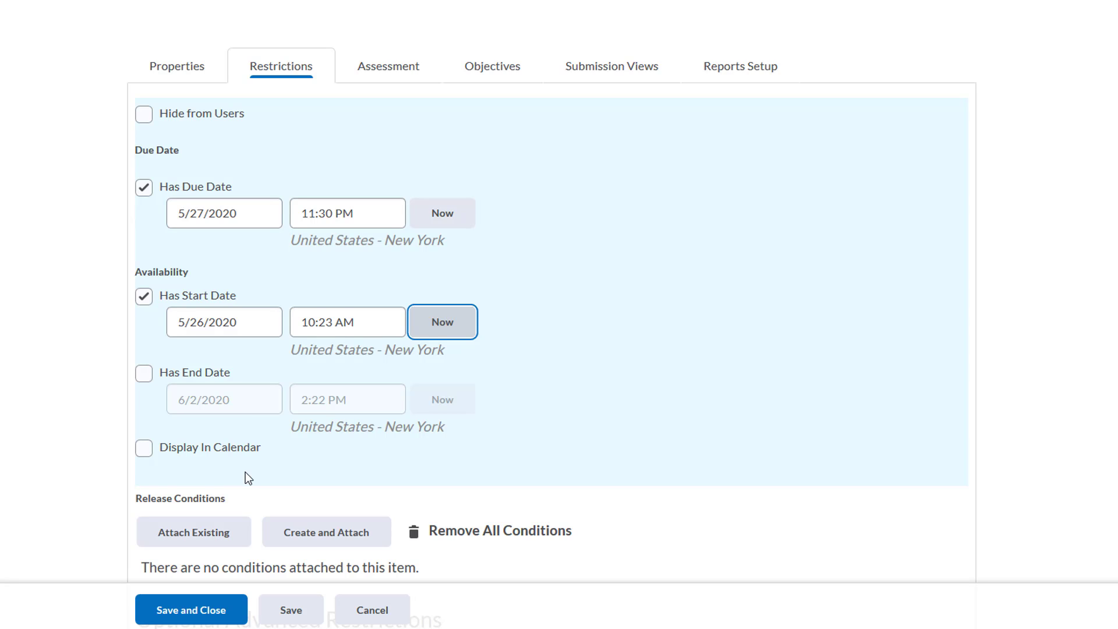
left_click(151, 454)
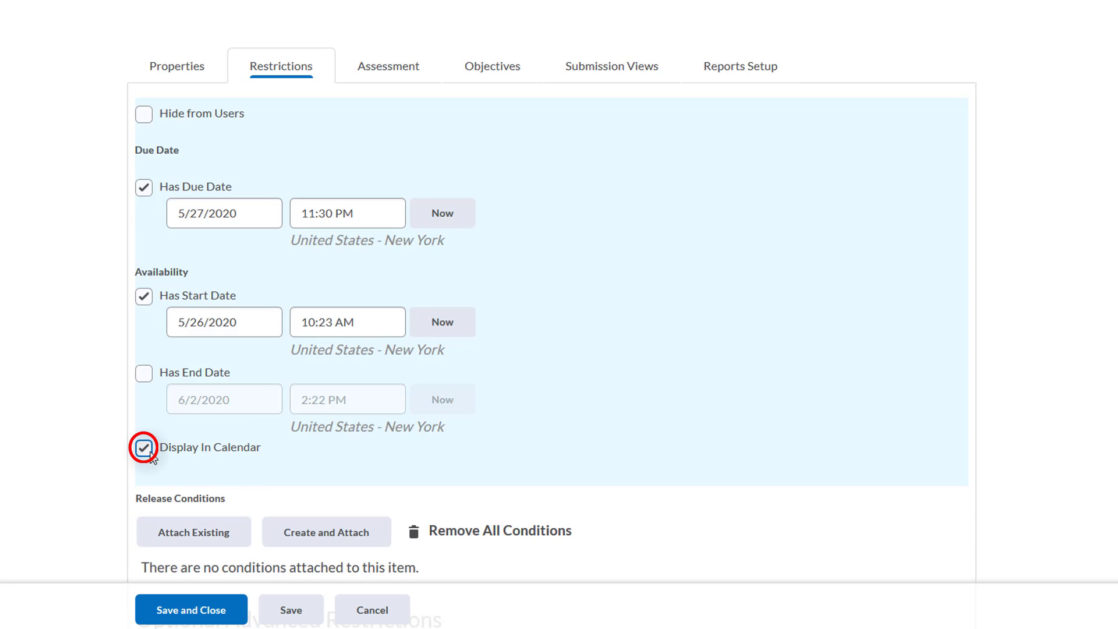
Save and close the quiz, then open the Quiz1-Narratives - Due event under upcoming events.
left_click(159, 621)
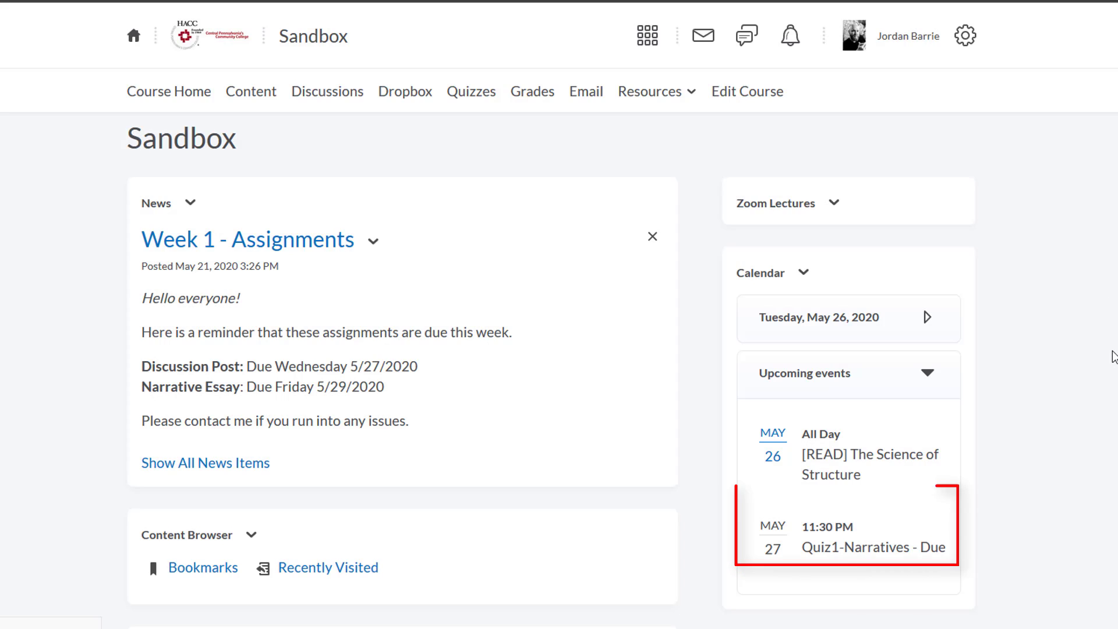
scroll(1043, 474, "down", 1)
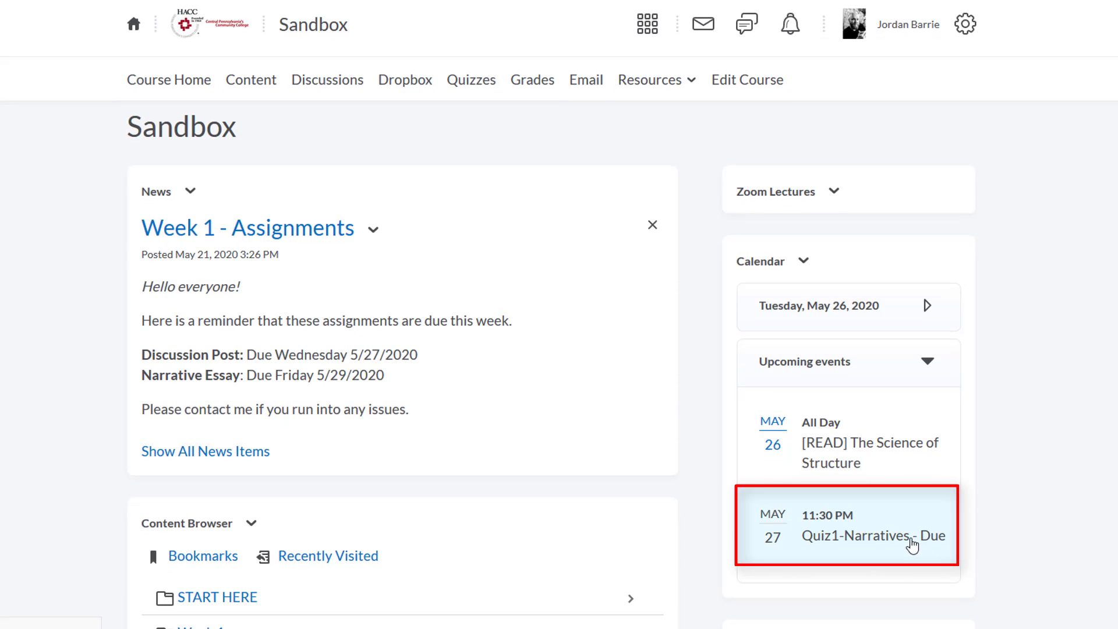
left_click(912, 543)
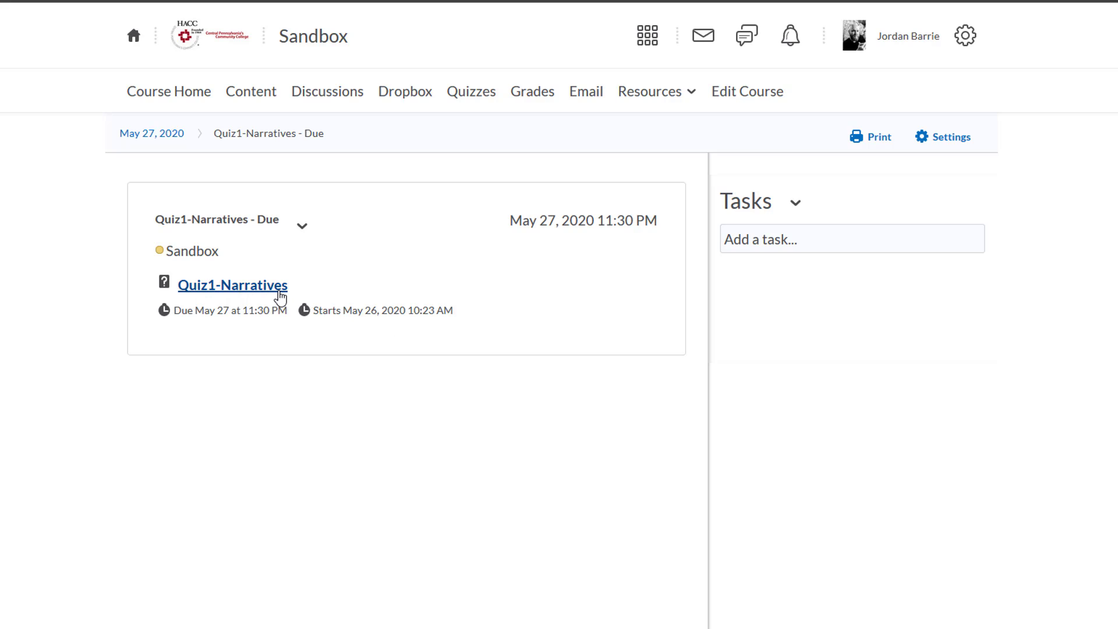